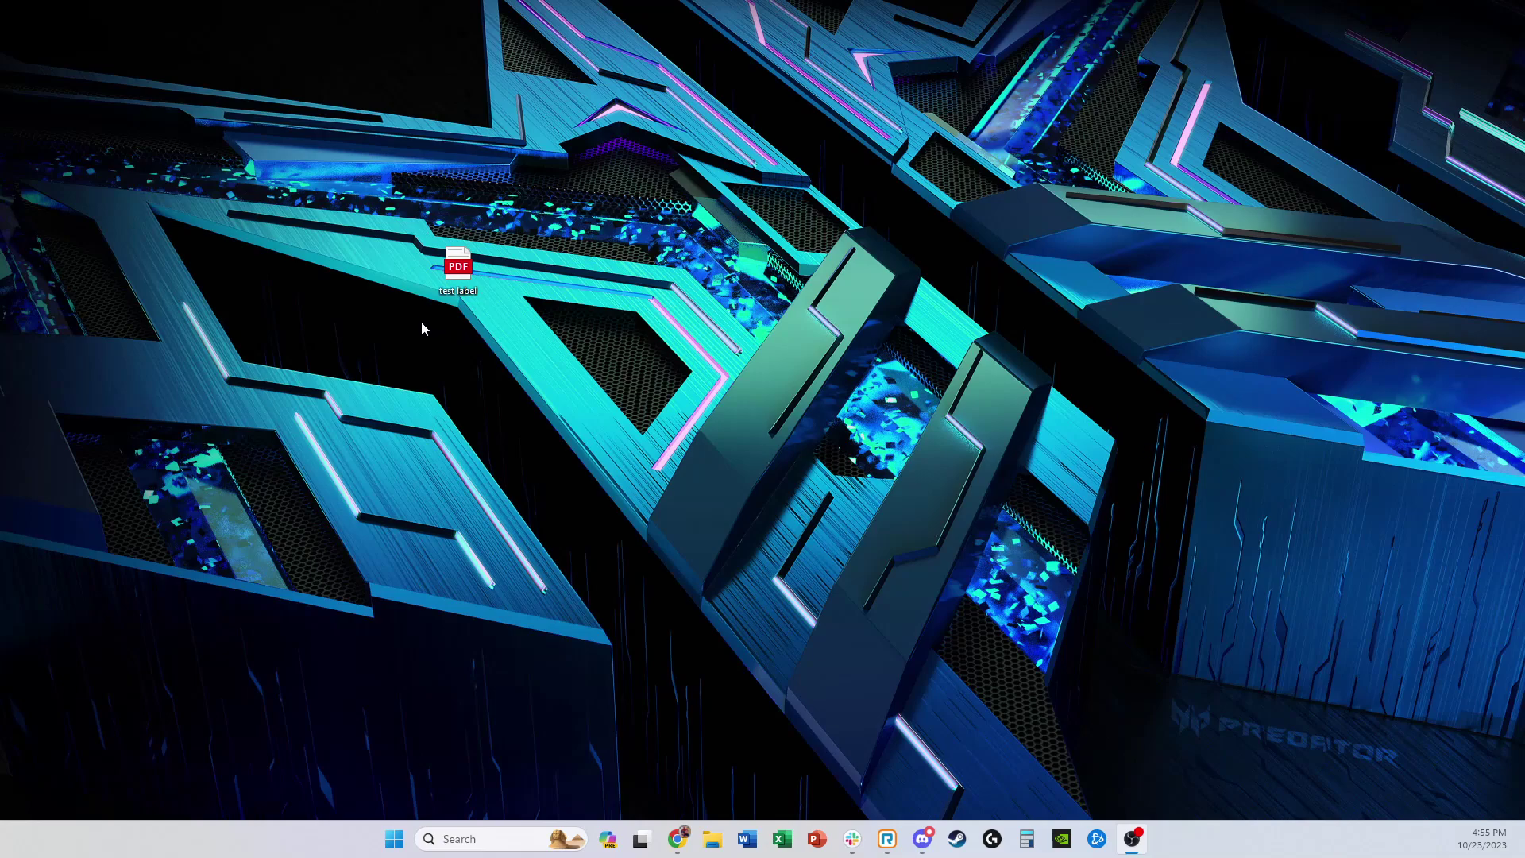
# Open the test label PDF from the Windows desktop in Edge
pyautogui.doubleClick(458, 269)
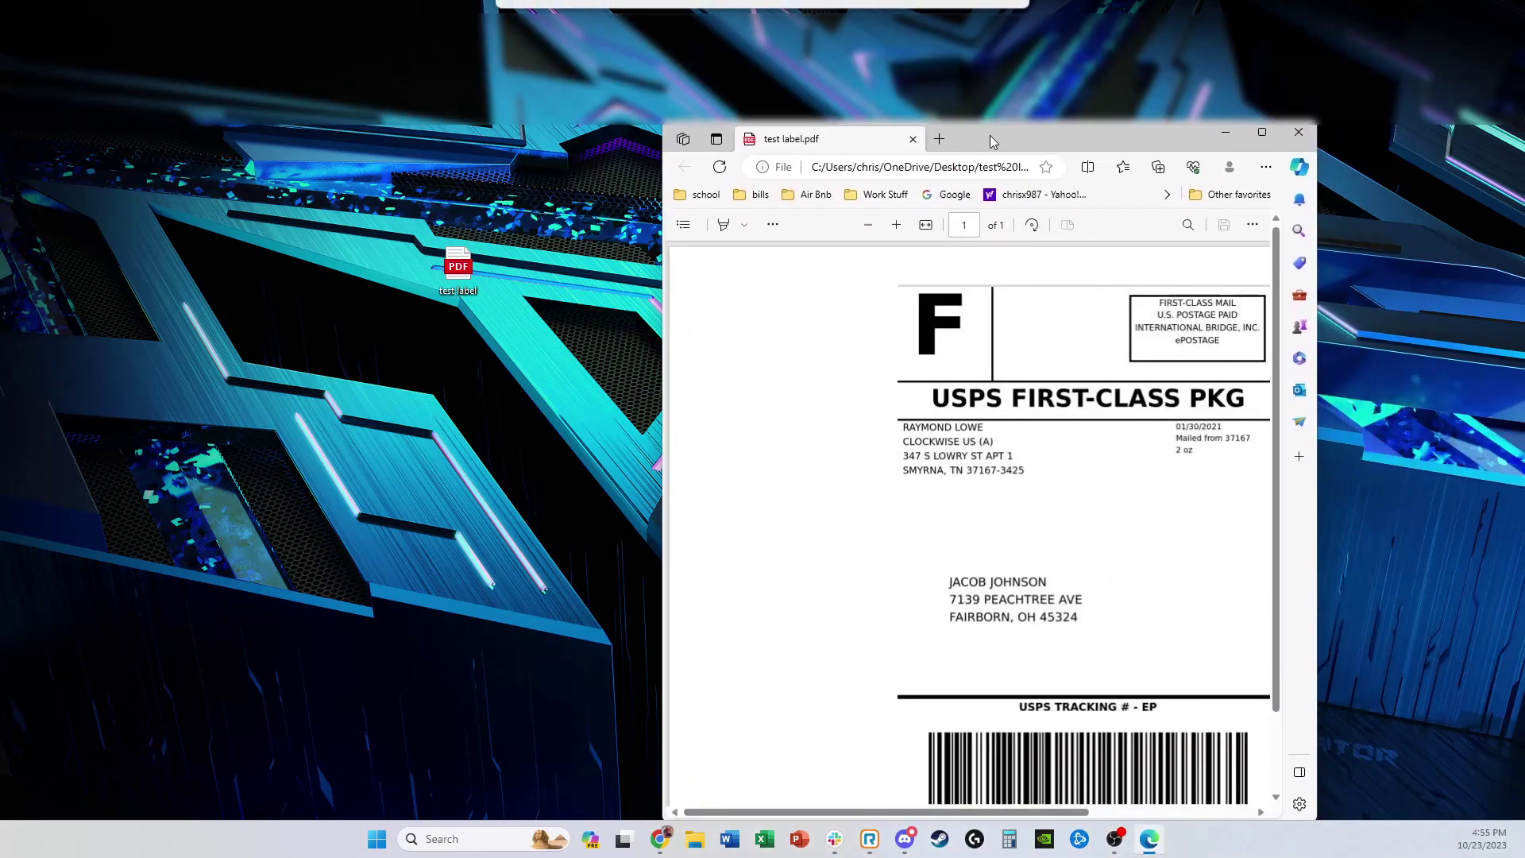
# Maximize Edge, then use Web capture to copy an image of the whole USPS label
pyautogui.doubleClick(990, 135)
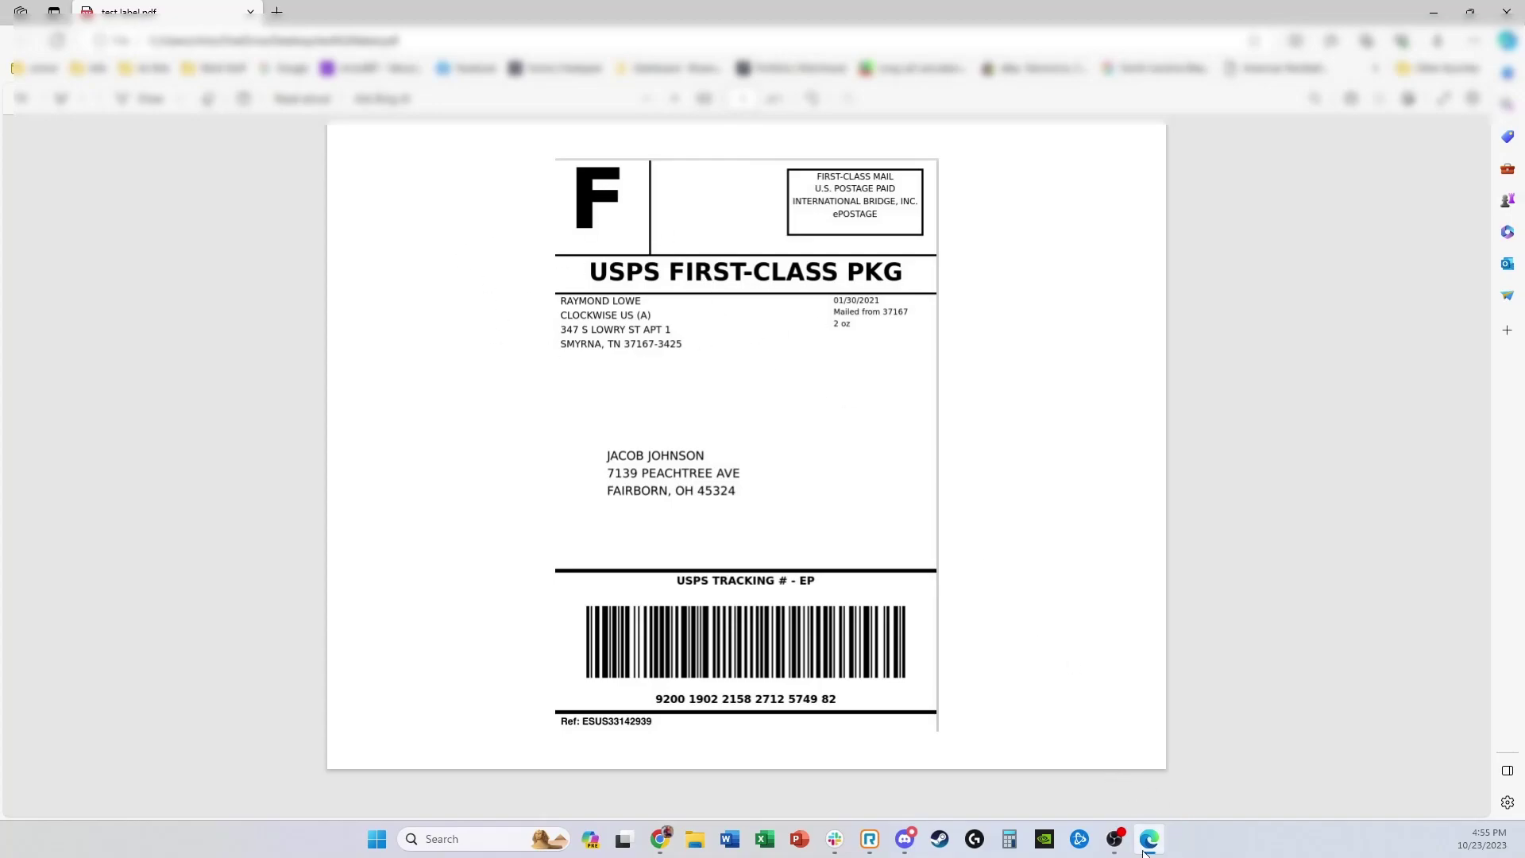
pyautogui.rightClick(741, 339)
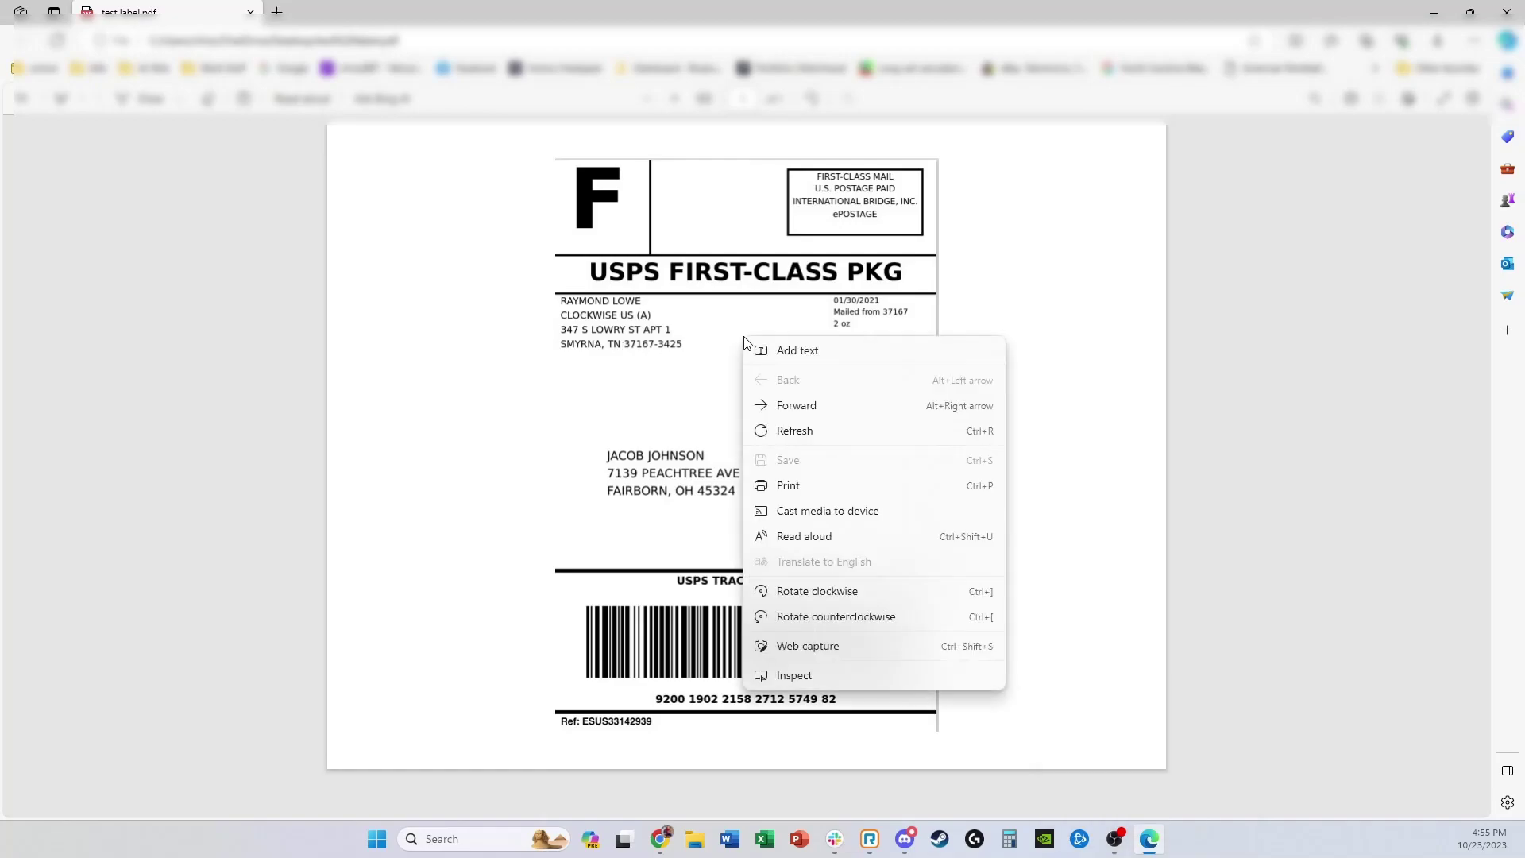
pyautogui.click(807, 650)
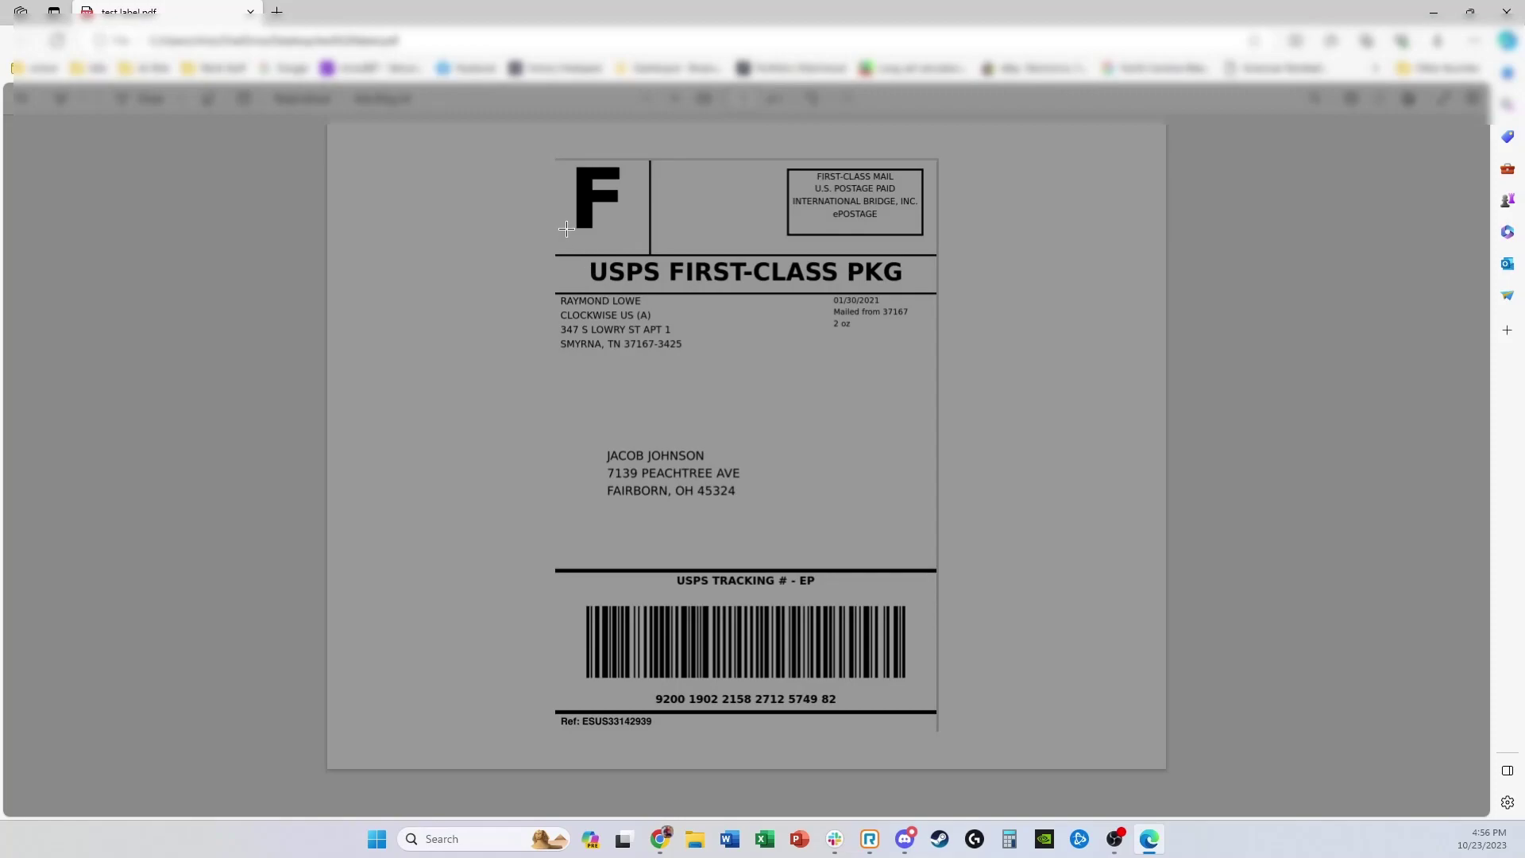
pyautogui.moveTo(534, 143); pyautogui.dragTo(955, 748)
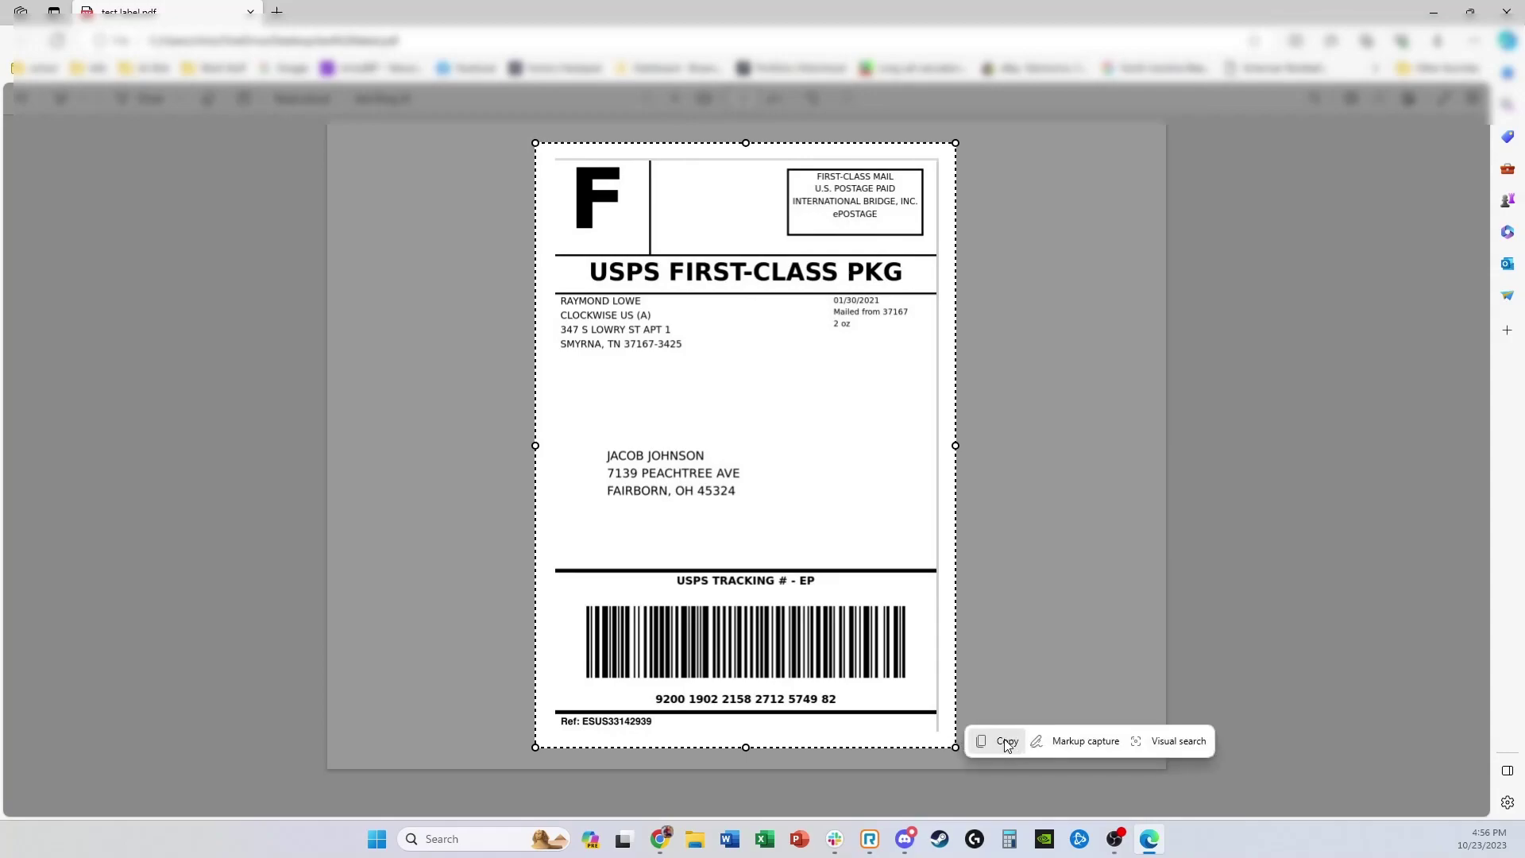
pyautogui.click(1007, 741)
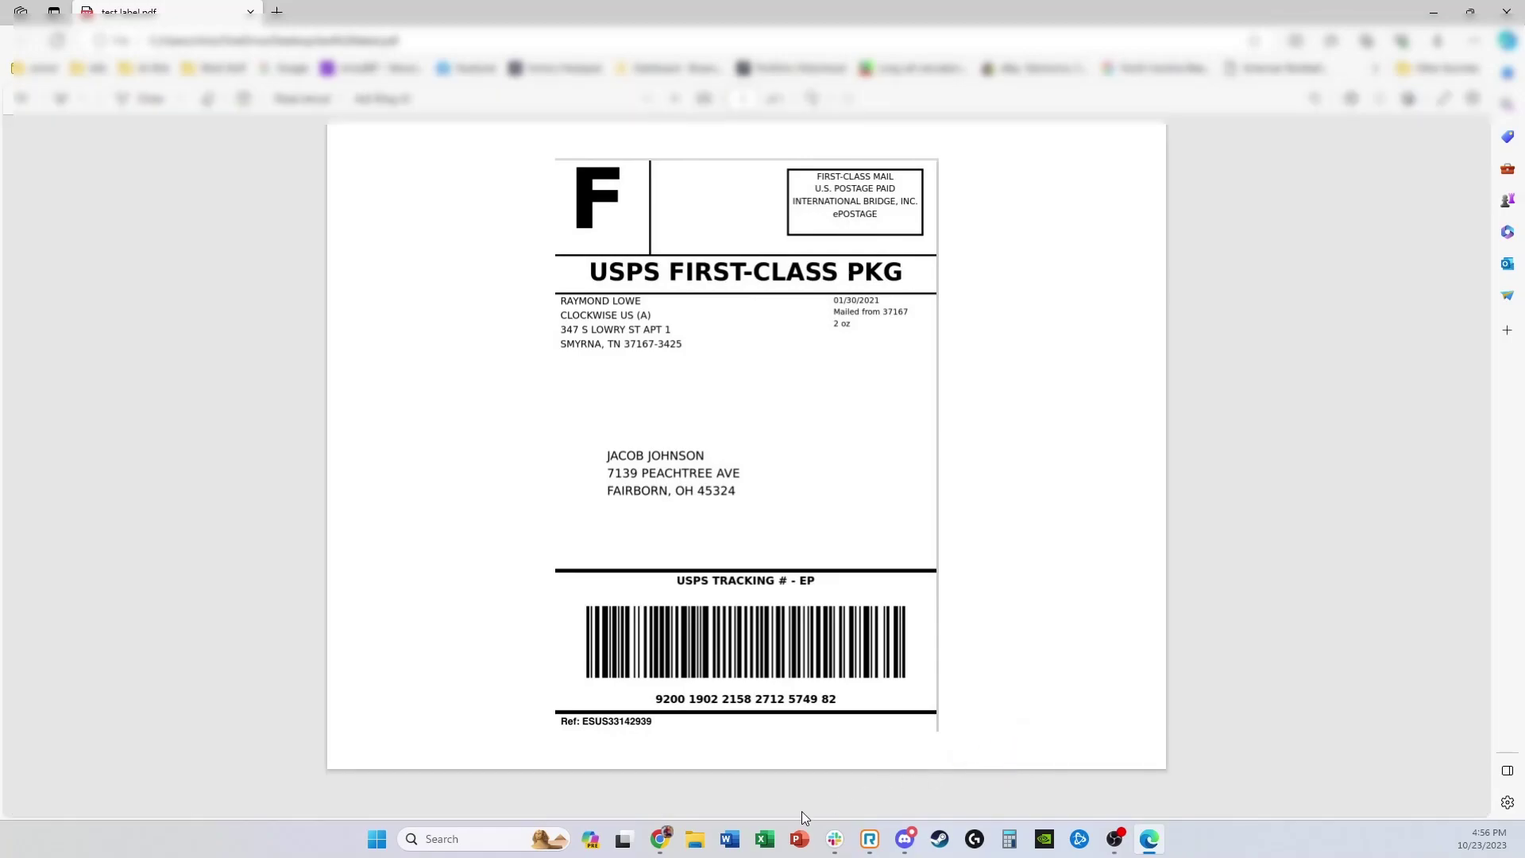
pyautogui.click(728, 842)
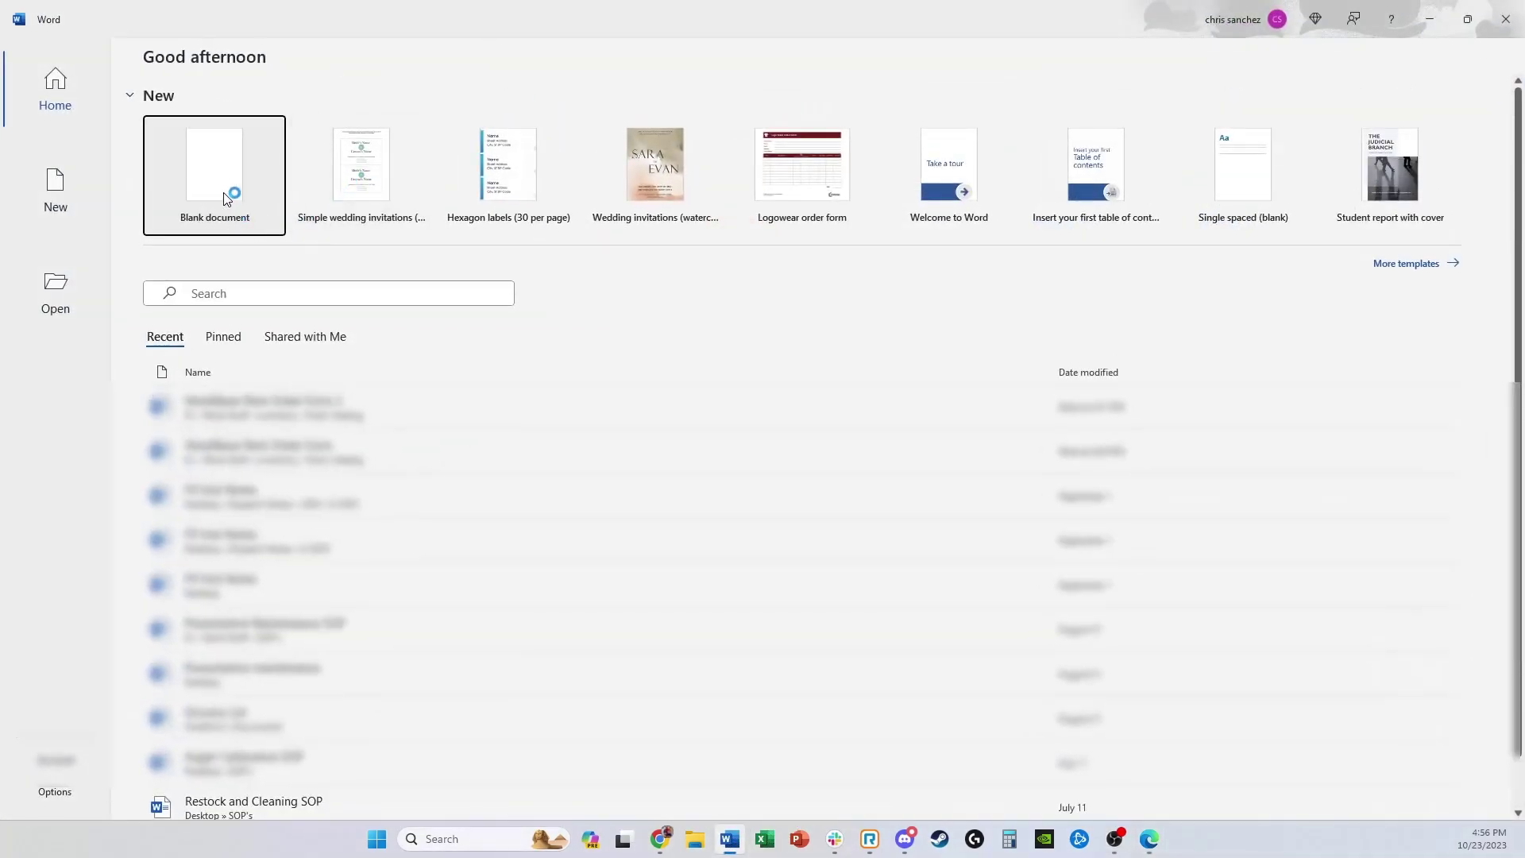
# Paste the copied label into a new blank document as a picture
pyautogui.click(226, 197)
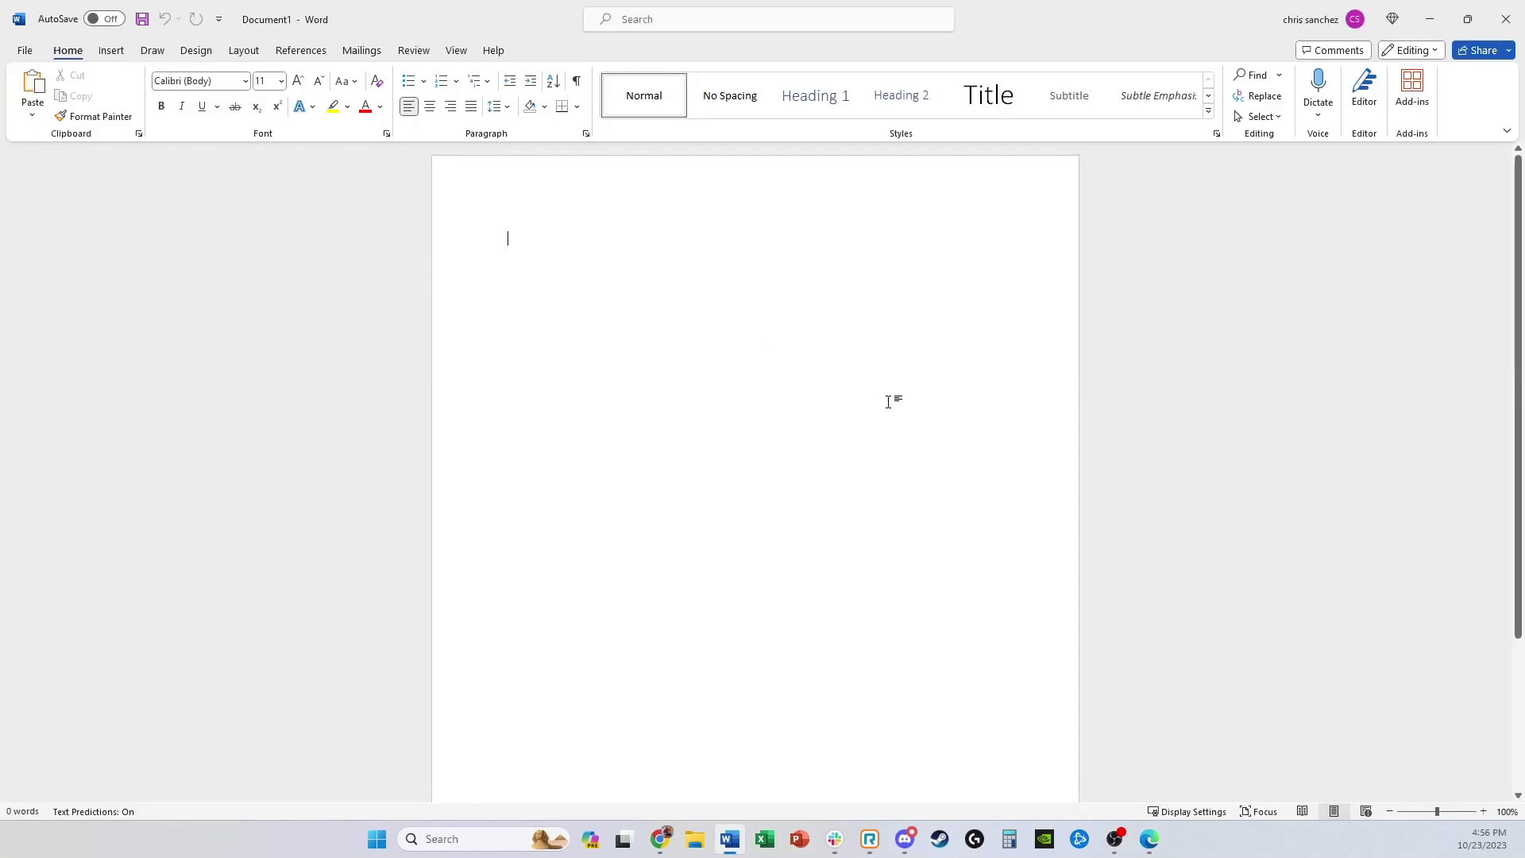
pyautogui.rightClick(594, 339)
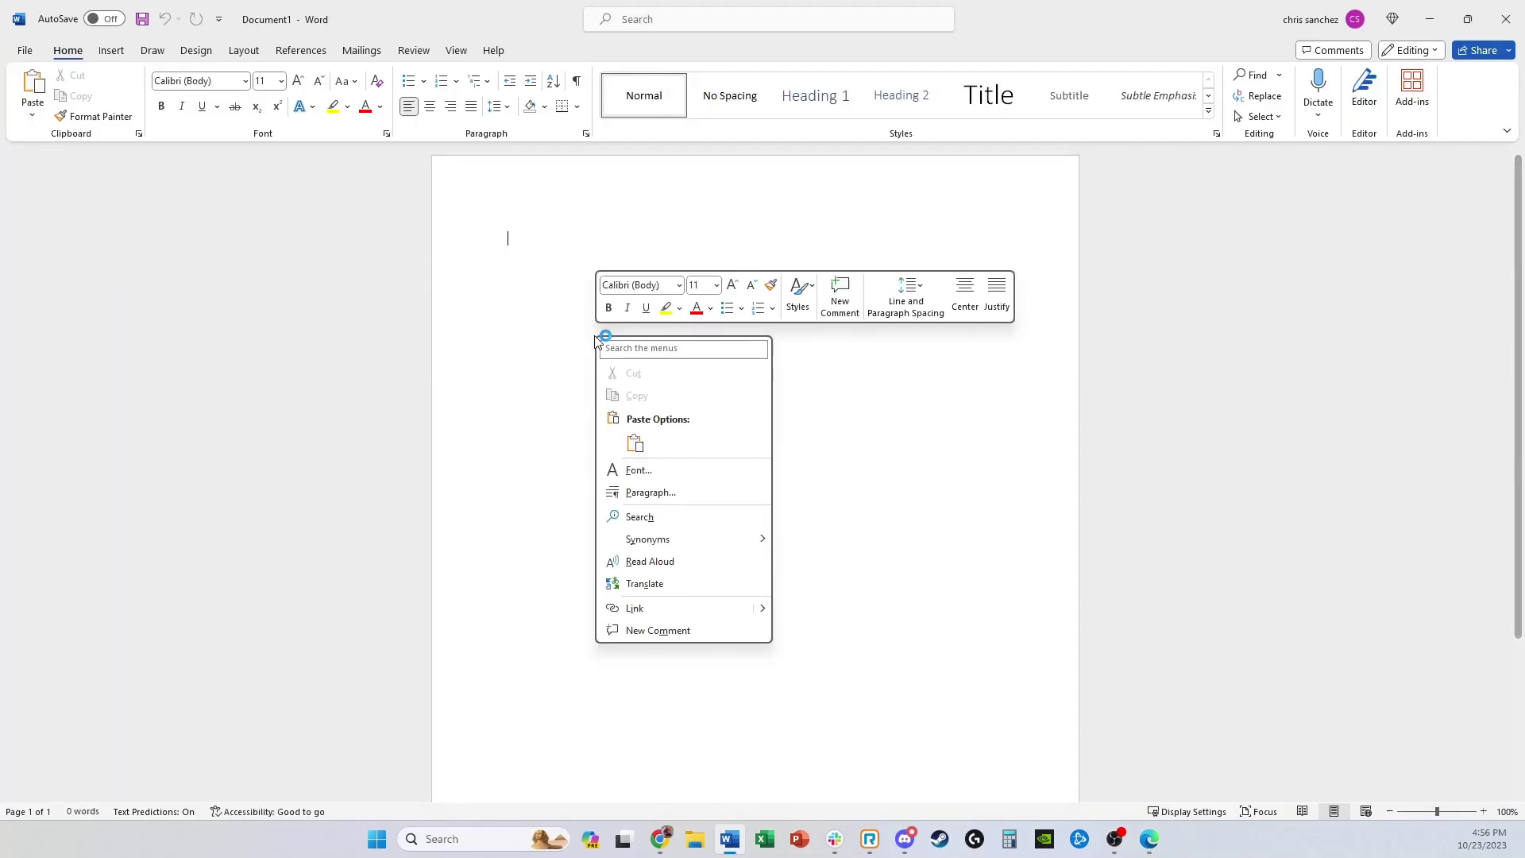
pyautogui.click(635, 443)
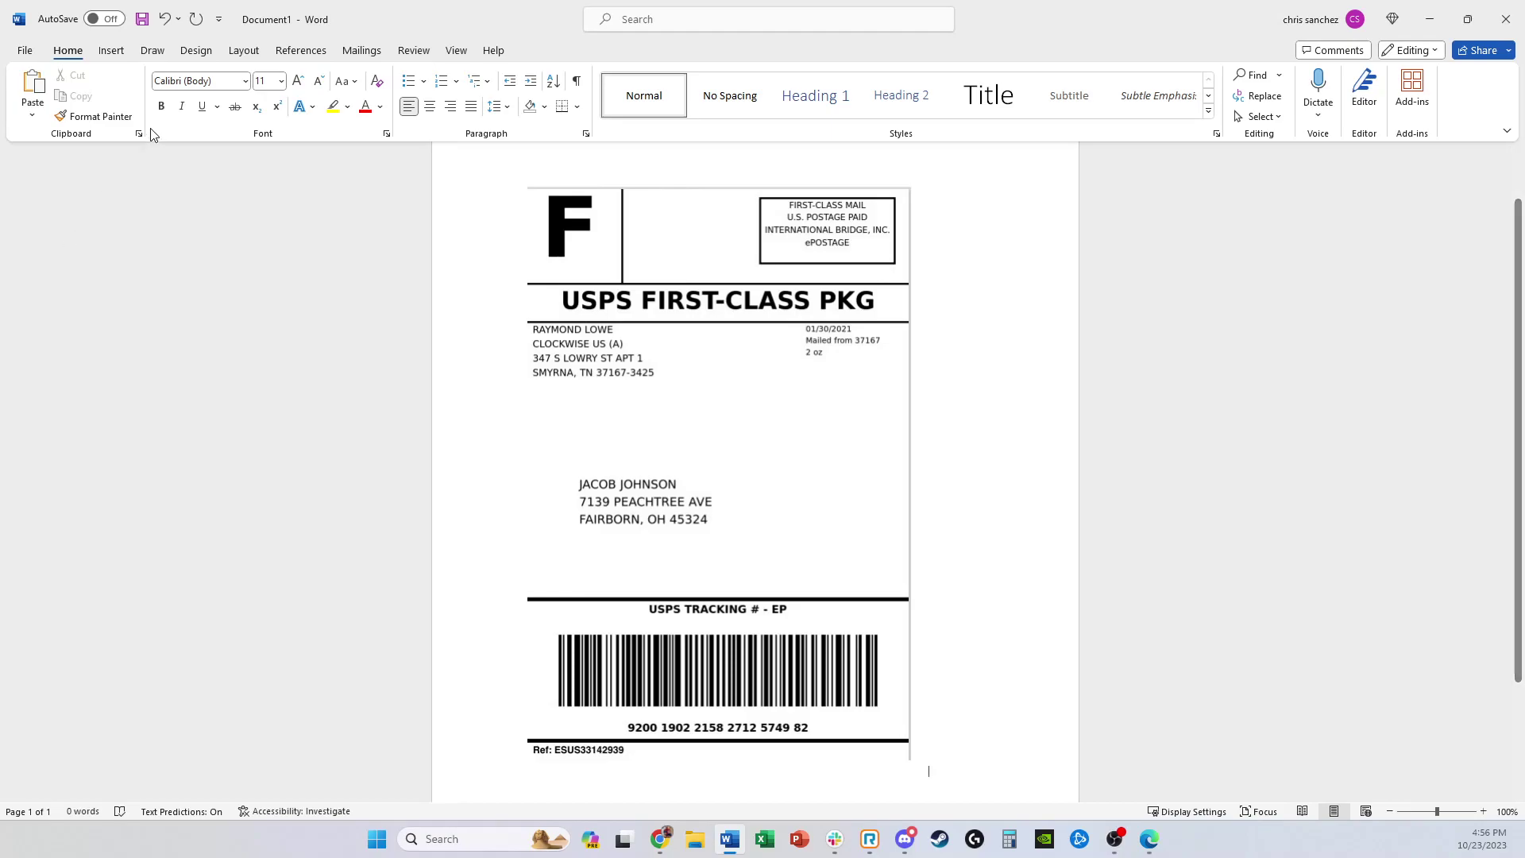
pyautogui.click(24, 50)
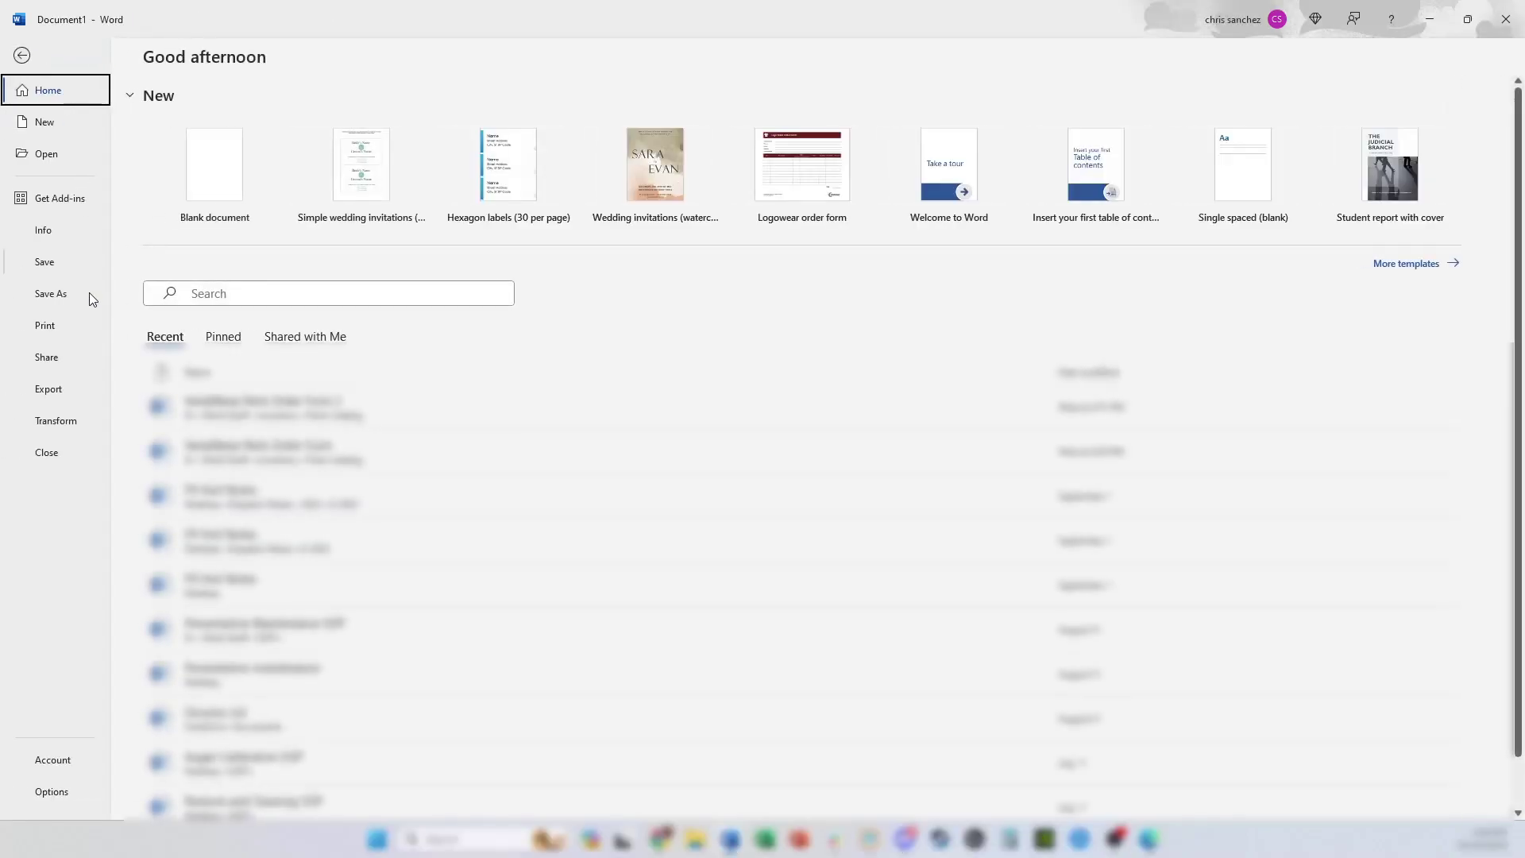
# Print to the JD-268BT_Bluetooth printer with 4.00" x 6.00" (101.6x152.4) paper size
pyautogui.click(45, 324)
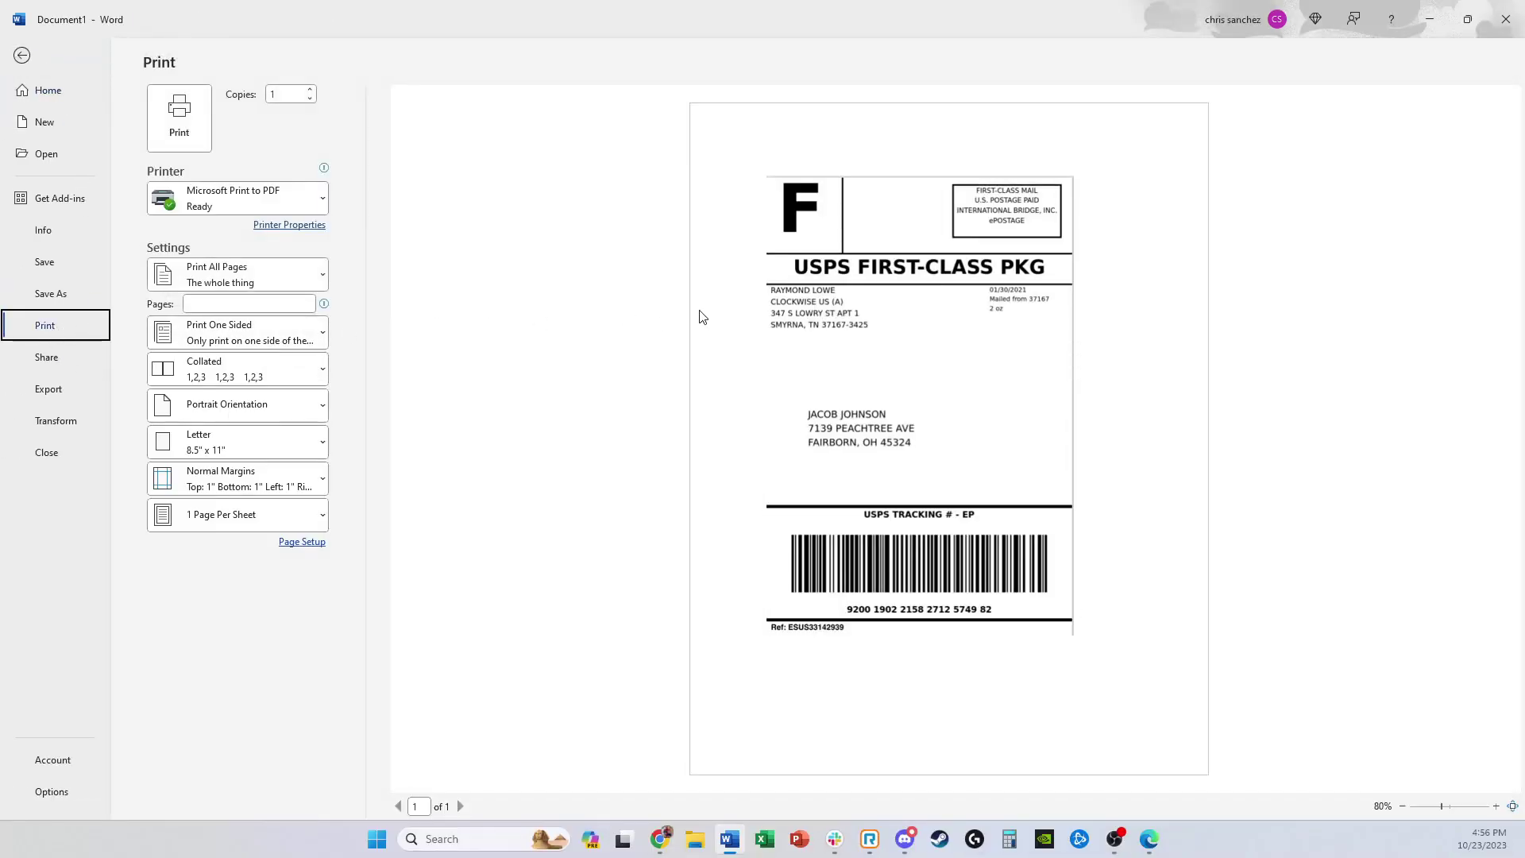
pyautogui.click(277, 193)
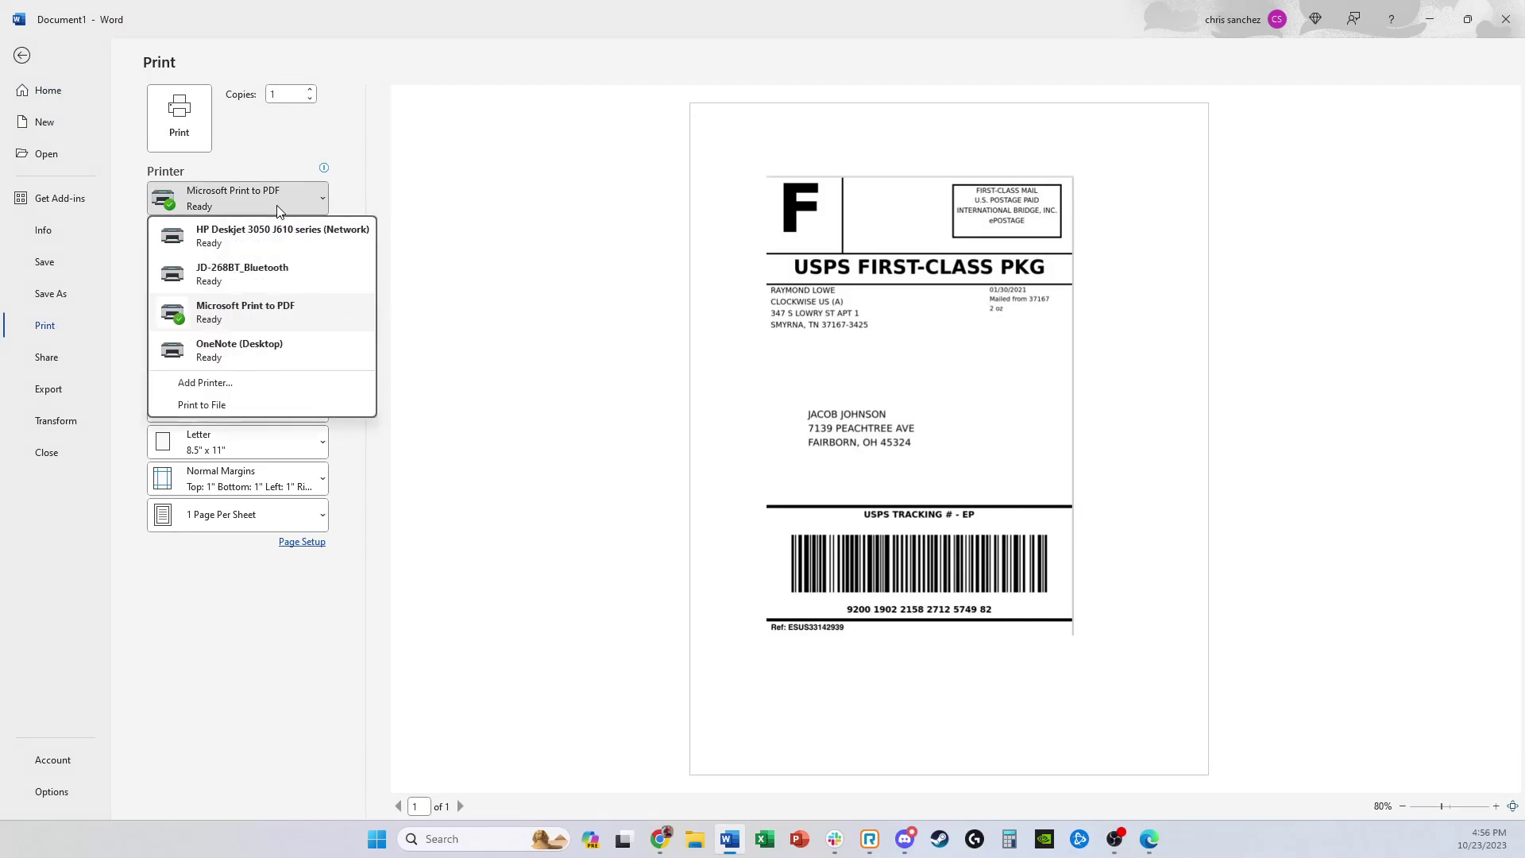
pyautogui.click(272, 274)
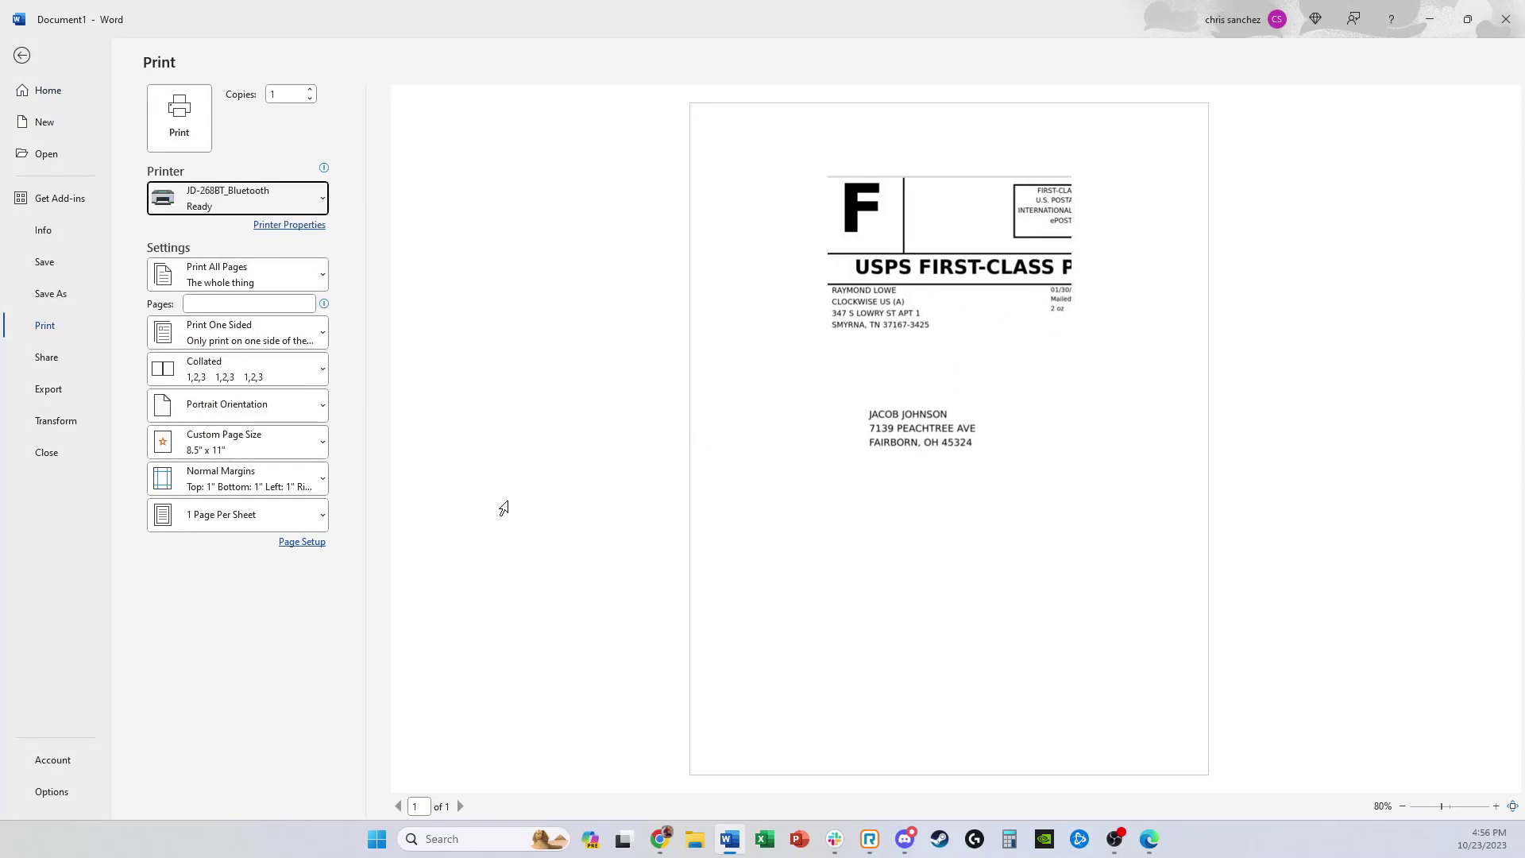
pyautogui.click(308, 445)
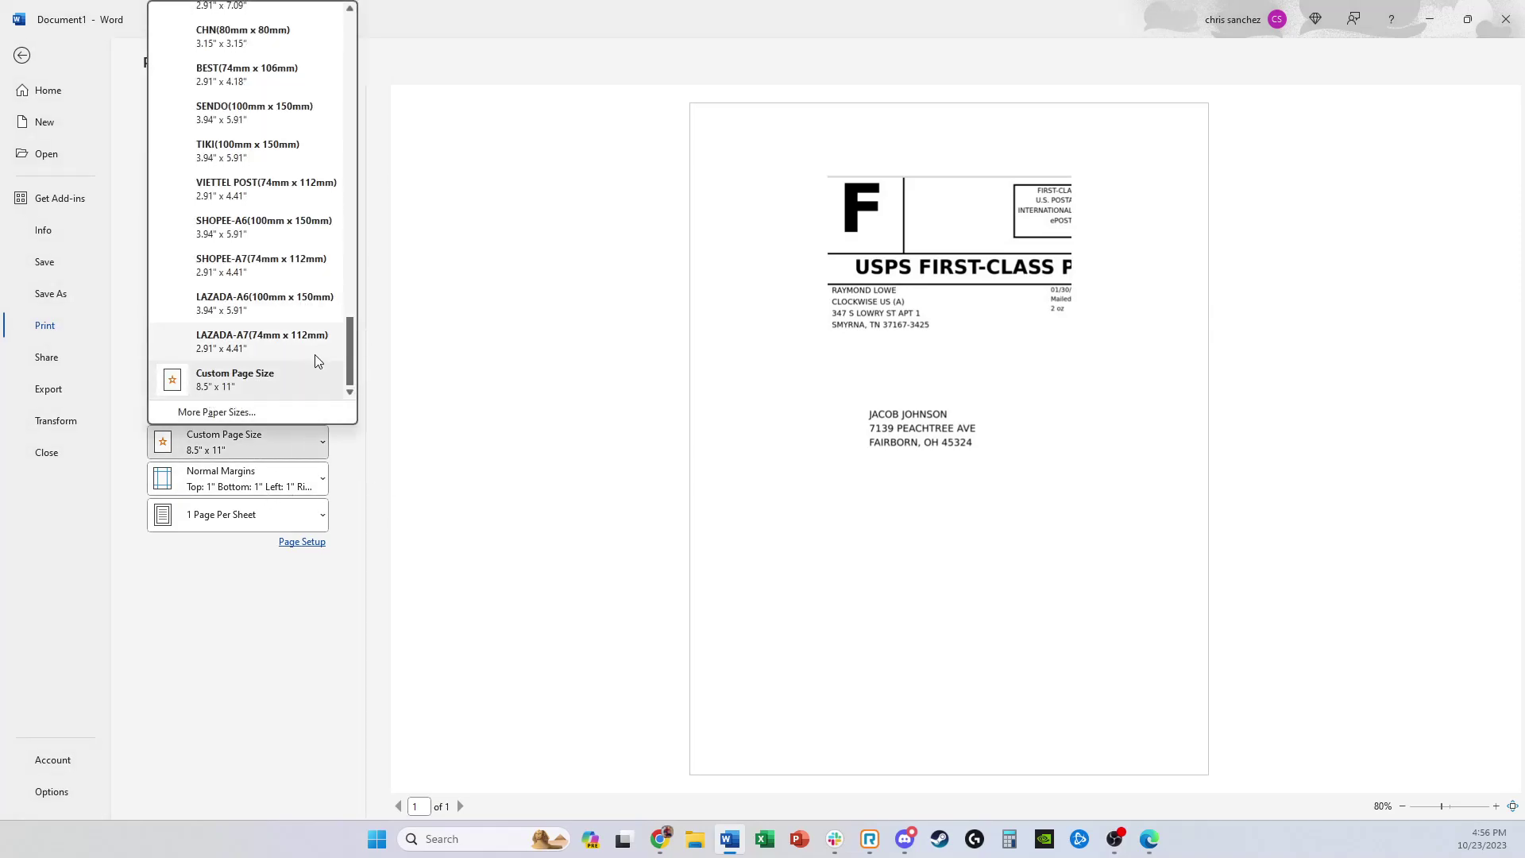
pyautogui.moveTo(351, 357); pyautogui.dragTo(381, 235)
pyautogui.click(290, 151)
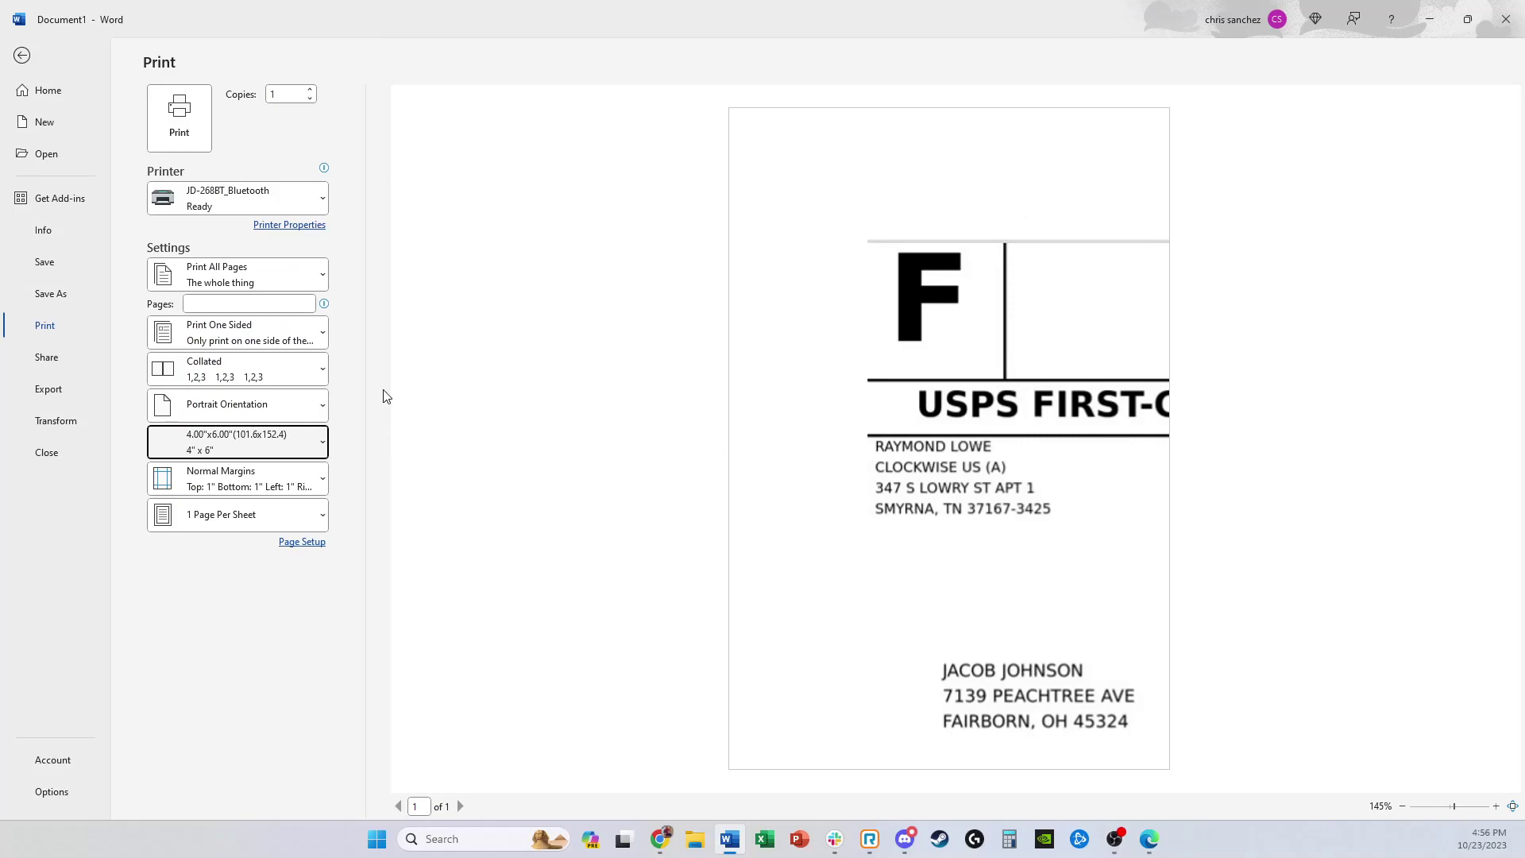
pyautogui.click(325, 483)
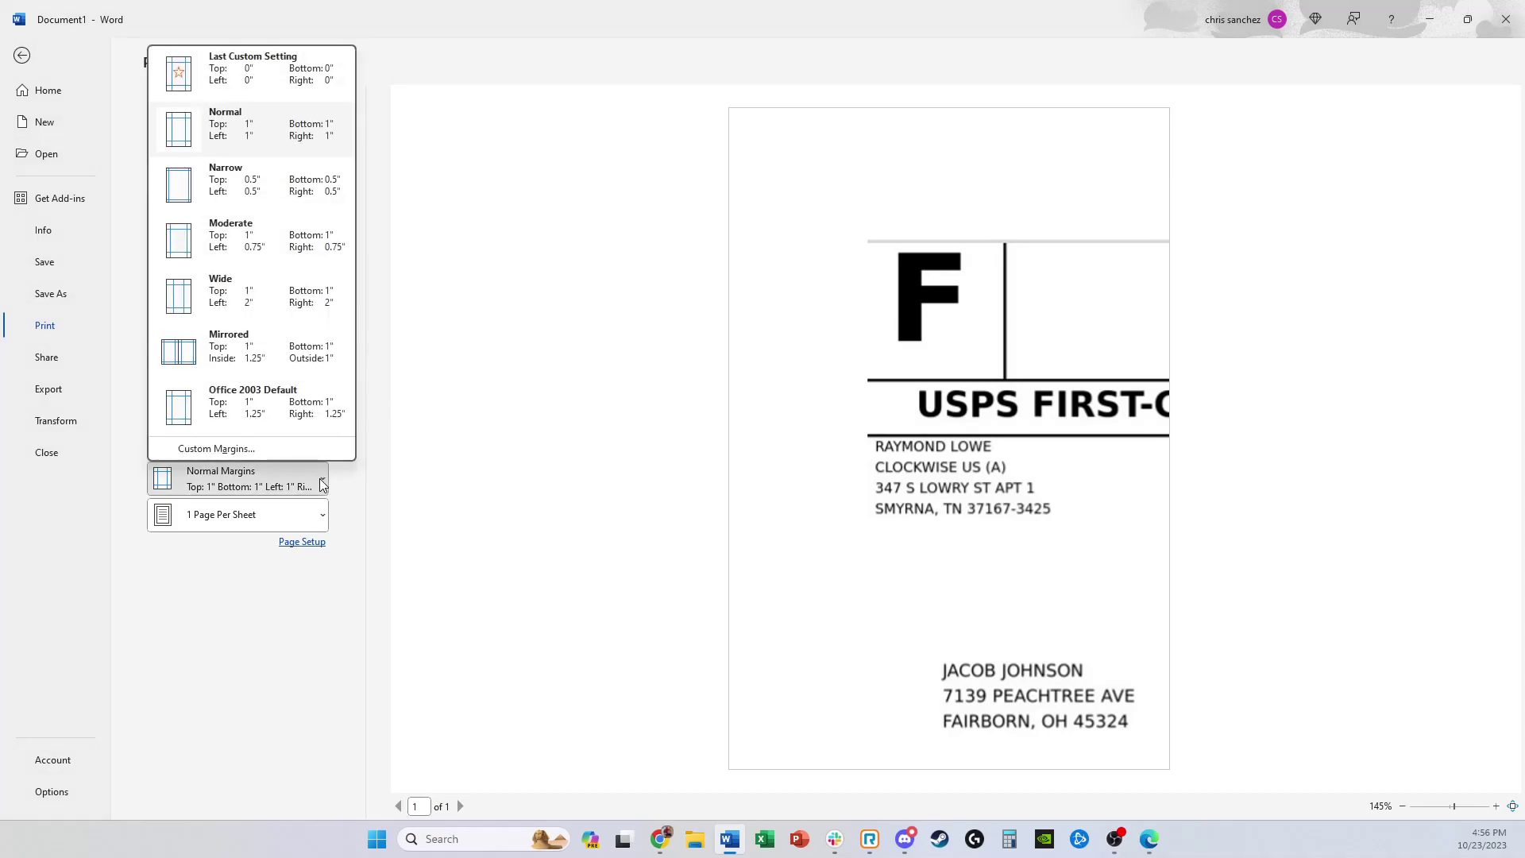
# Set the Top, Left, Bottom and Right custom margins all to 0
pyautogui.click(246, 450)
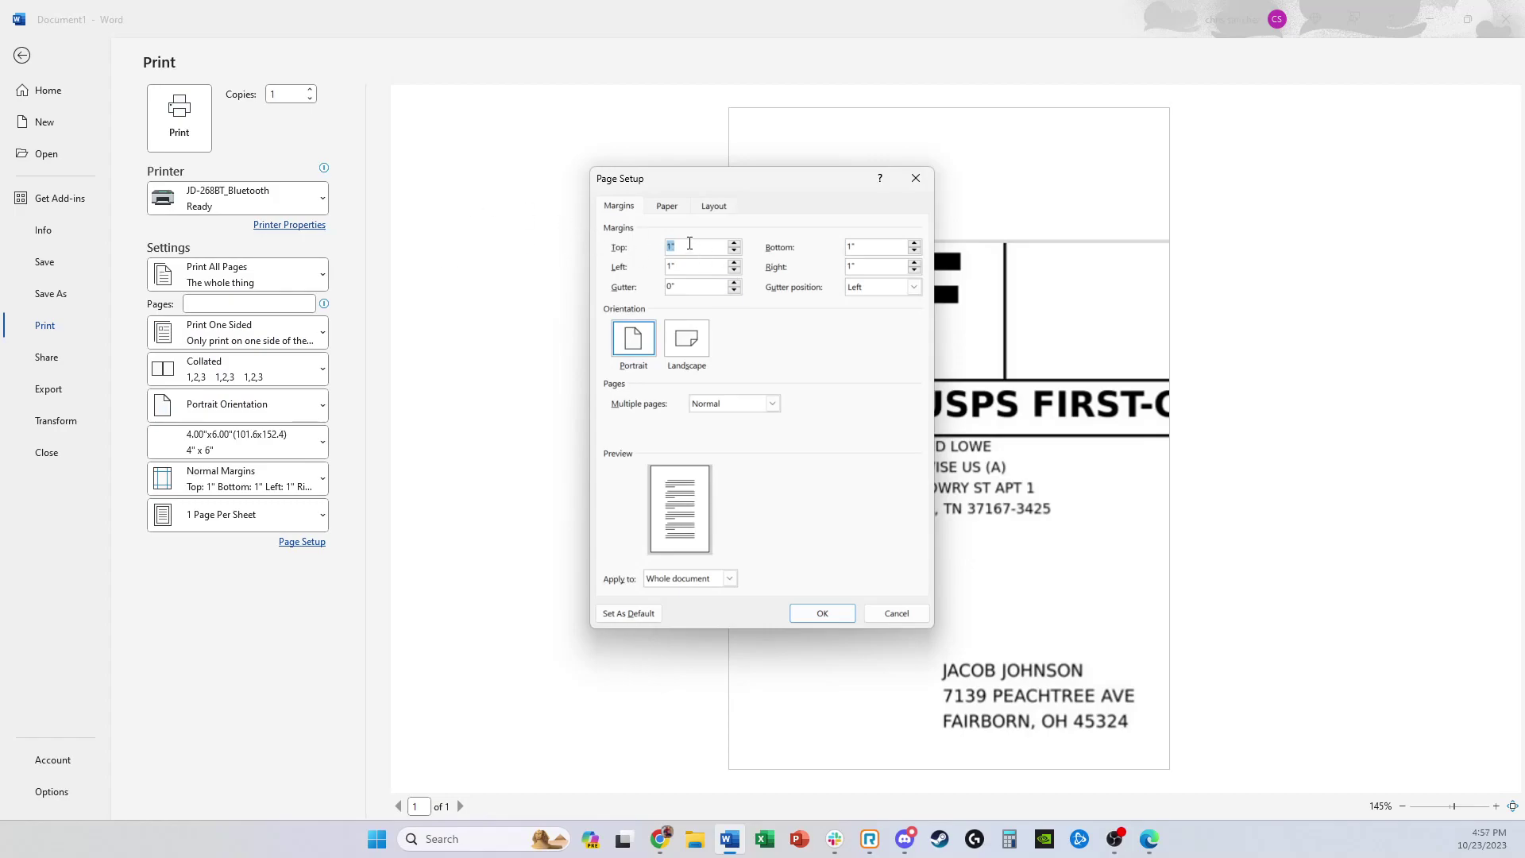
pyautogui.write('0')
pyautogui.press('Tab')
pyautogui.write('0')
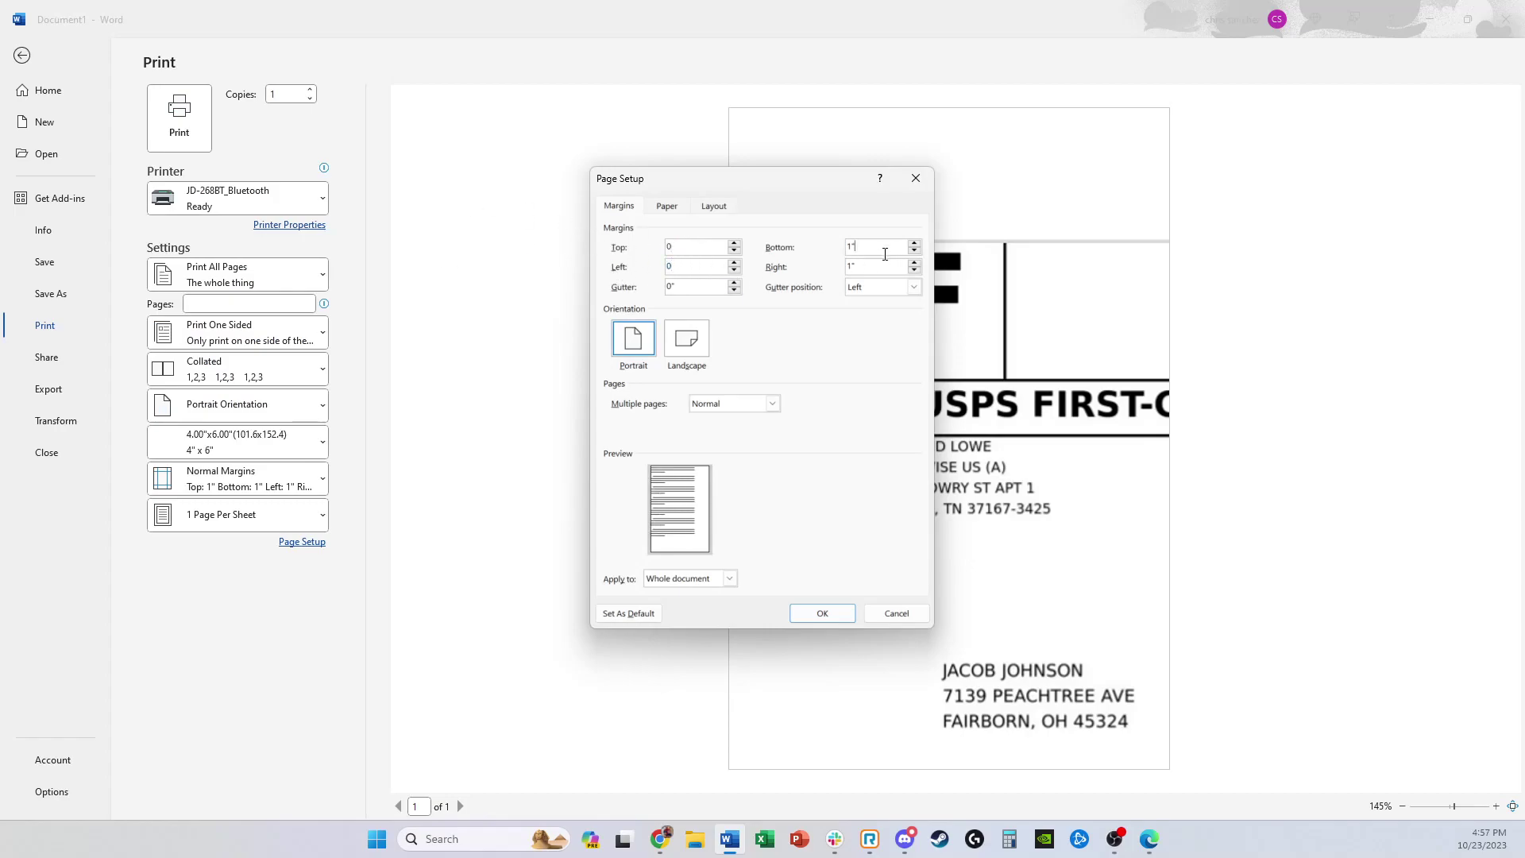
pyautogui.doubleClick(890, 247)
pyautogui.write('0')
pyautogui.click(879, 264)
pyautogui.doubleClick(879, 265)
pyautogui.write('0')
pyautogui.click(827, 613)
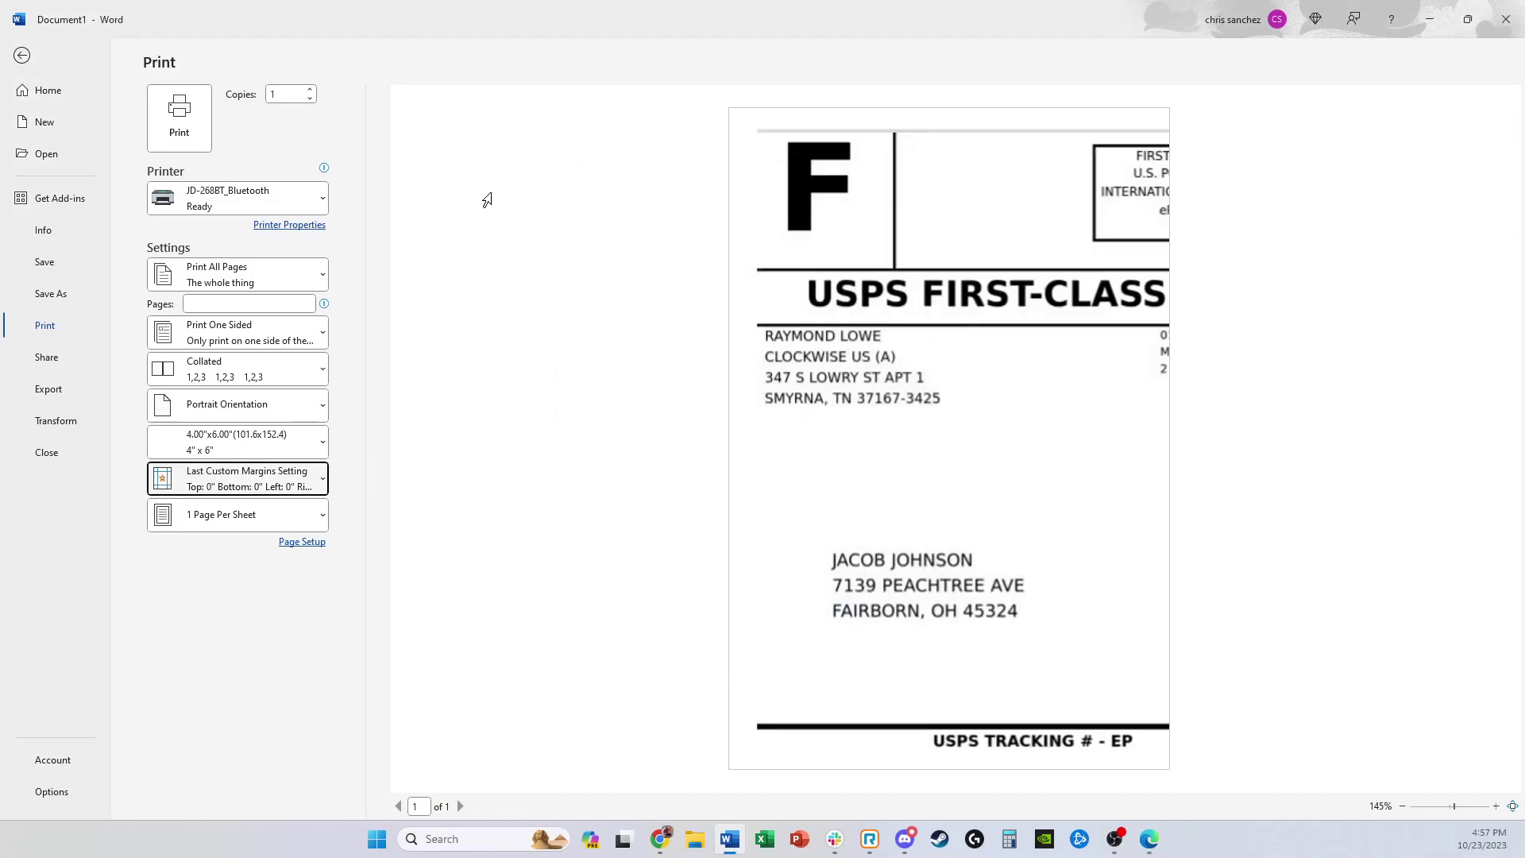
pyautogui.click(24, 55)
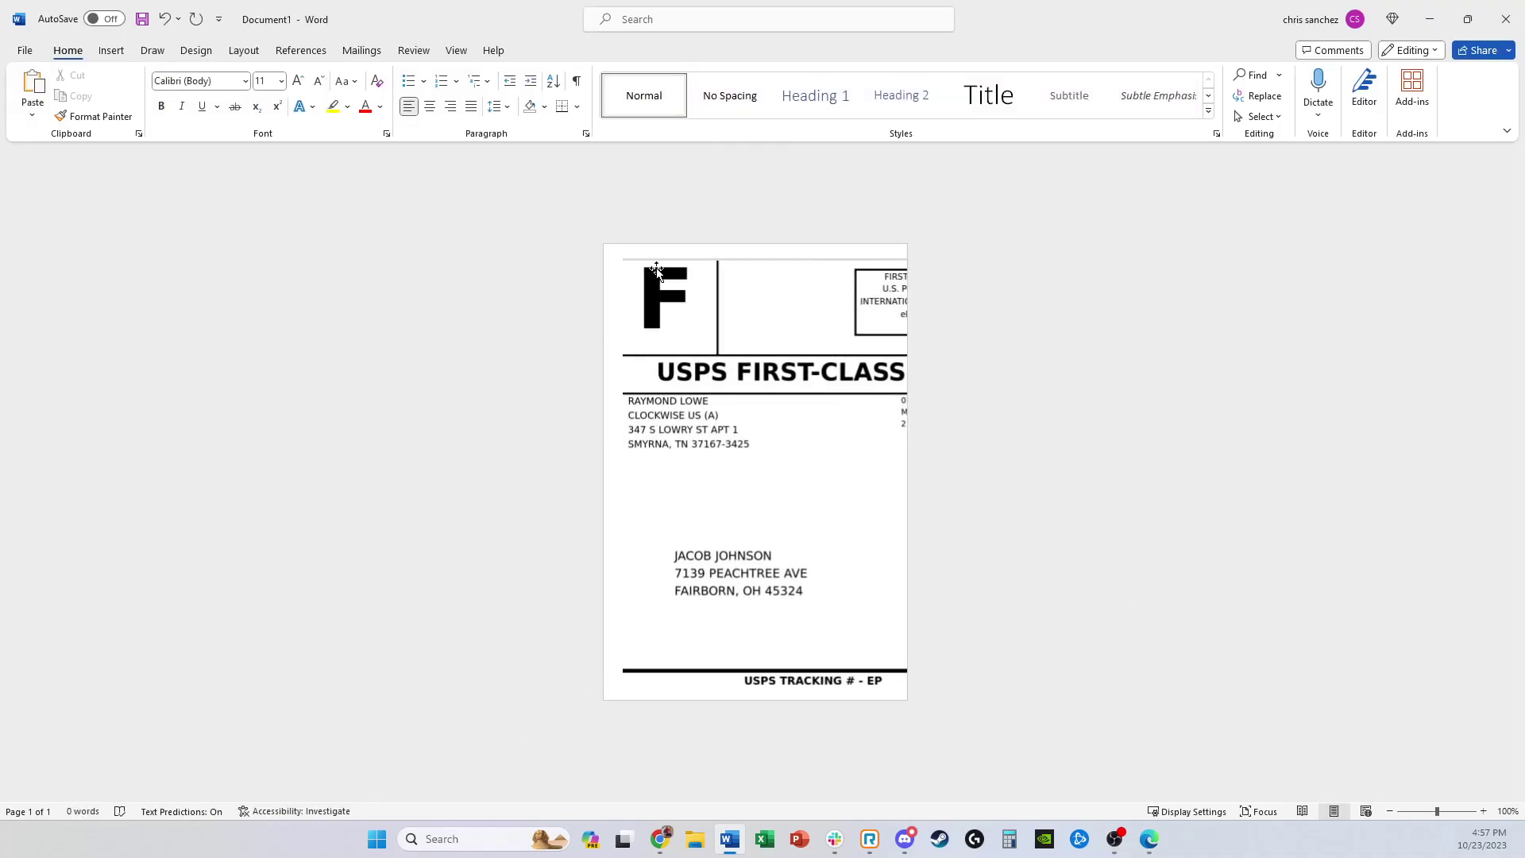
# Drag the label picture's corner inward until the whole label, barcode included, fits the page
pyautogui.click(848, 488)
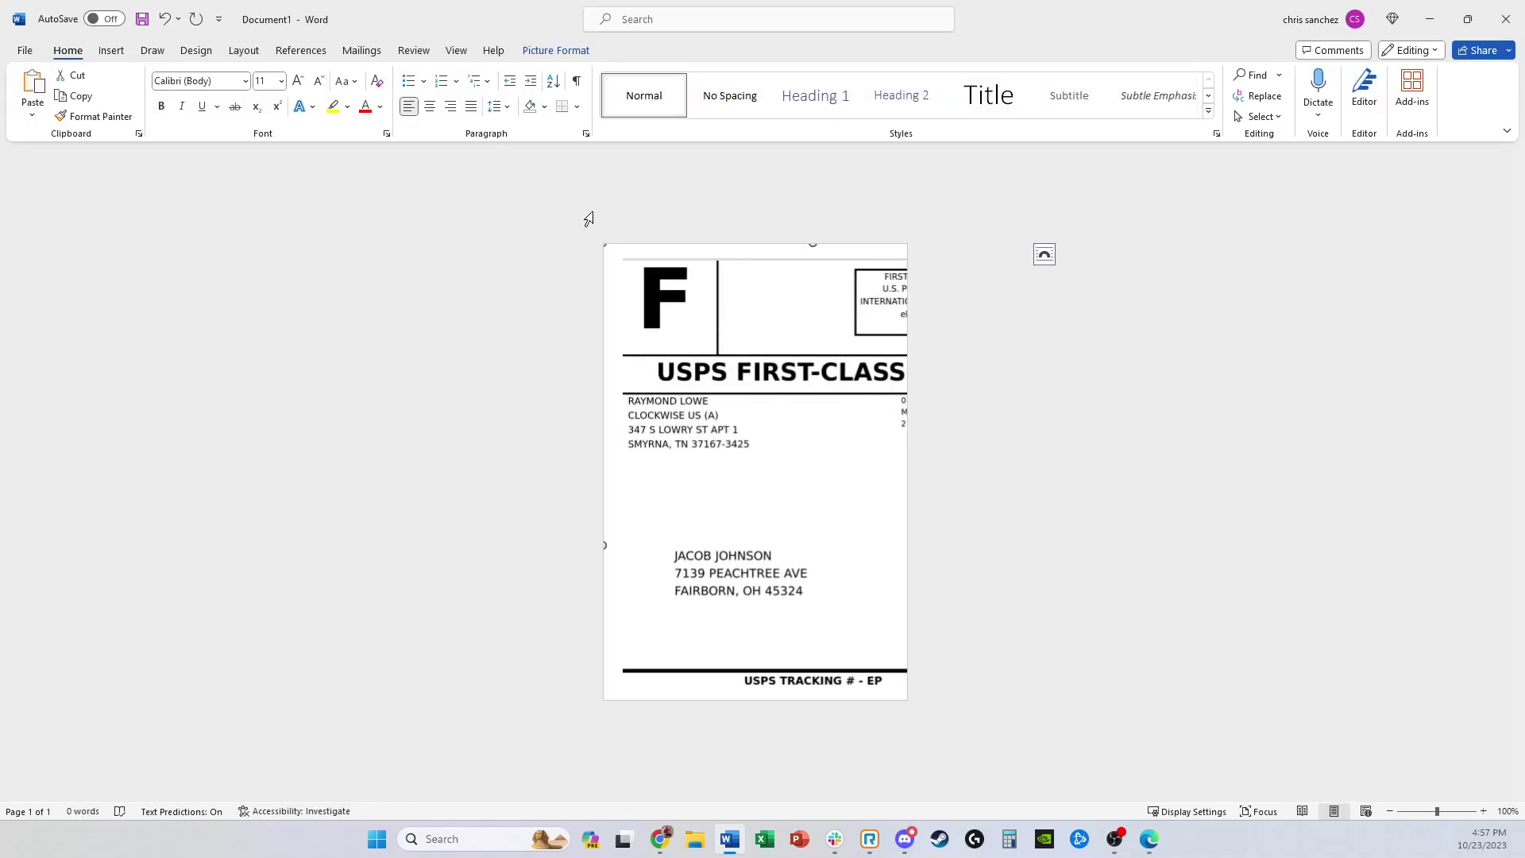
pyautogui.moveTo(605, 246); pyautogui.dragTo(760, 382)
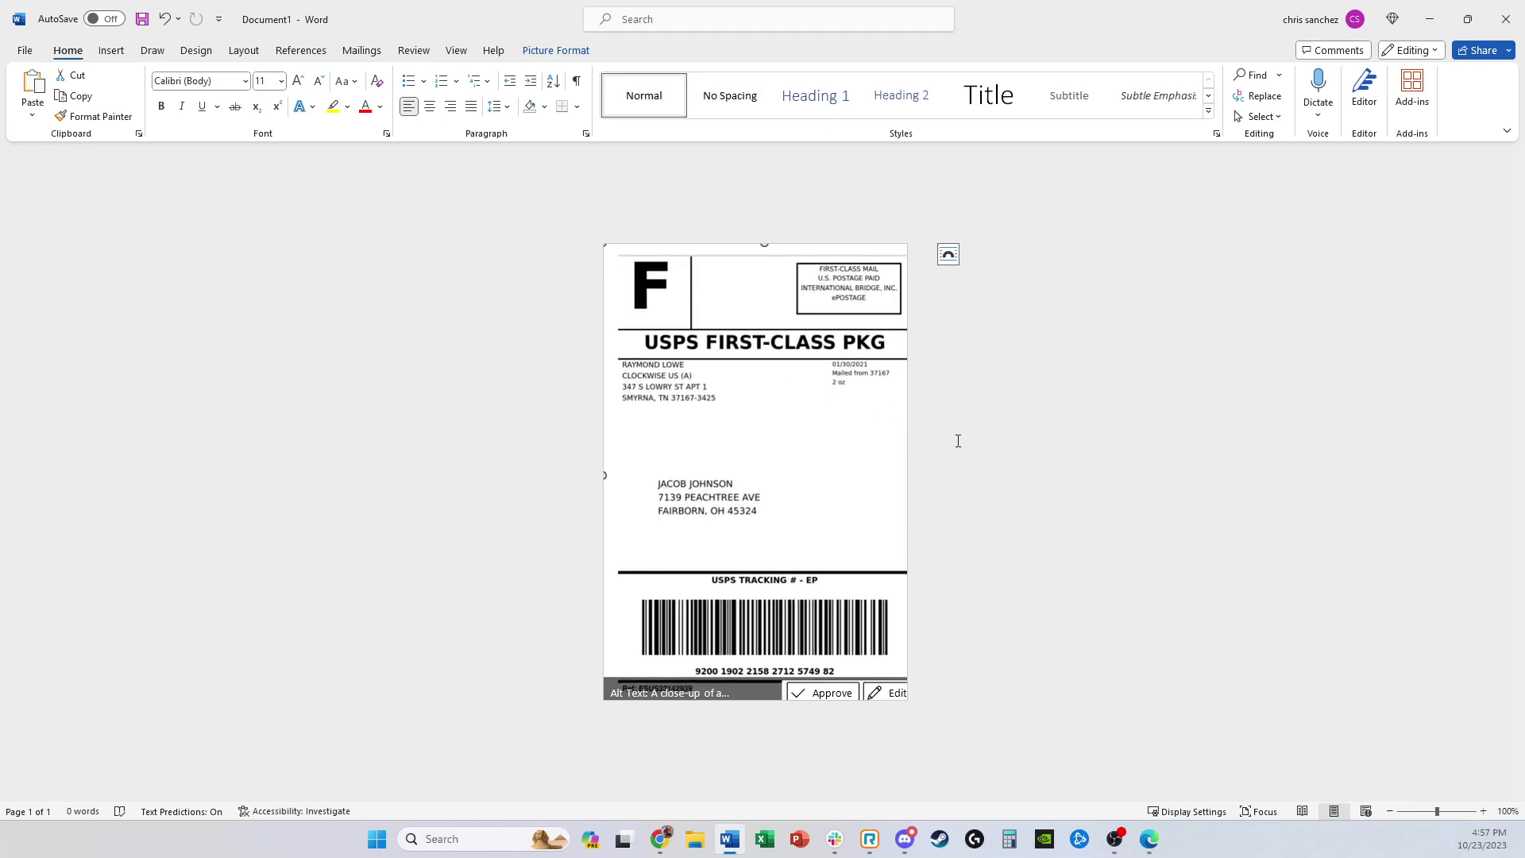
pyautogui.click(981, 440)
# Show the print preview of the label on the 4" x 6" zero-margin page
pyautogui.click(25, 50)
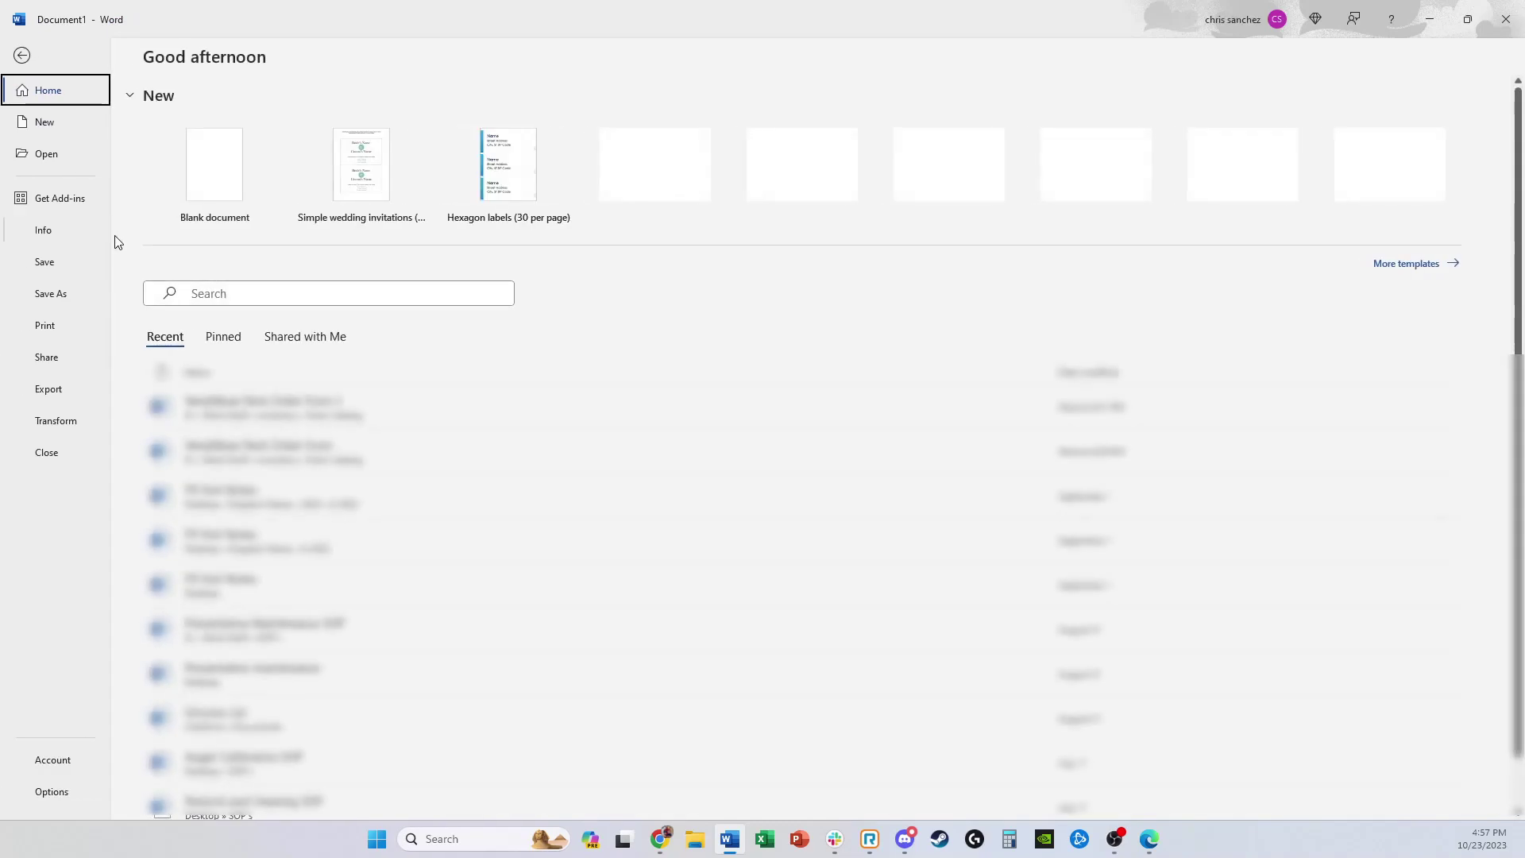
pyautogui.click(94, 325)
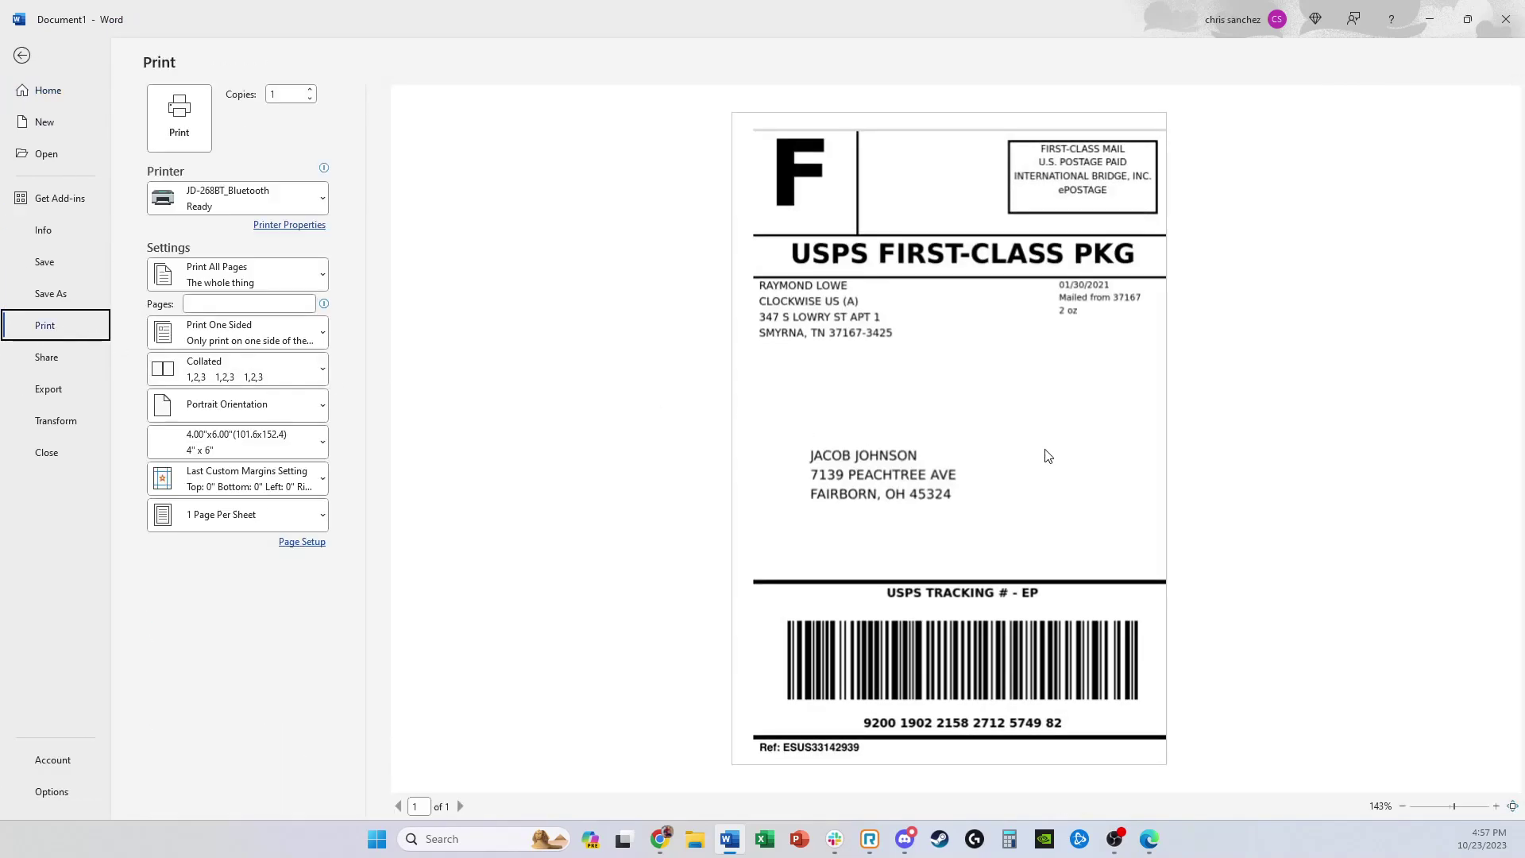